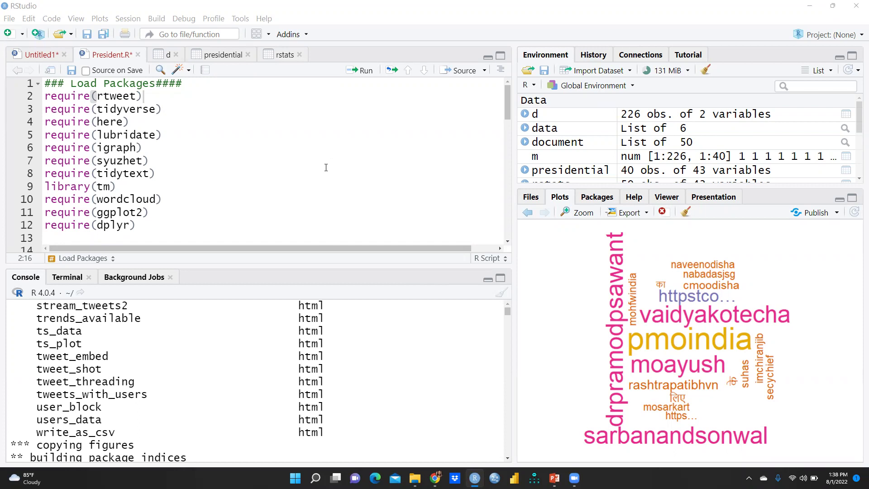
# Bring up the Twitter Sentiment Analysis deck and reach slide 3, Copy and Save API Key.
pyautogui.click(554, 478)
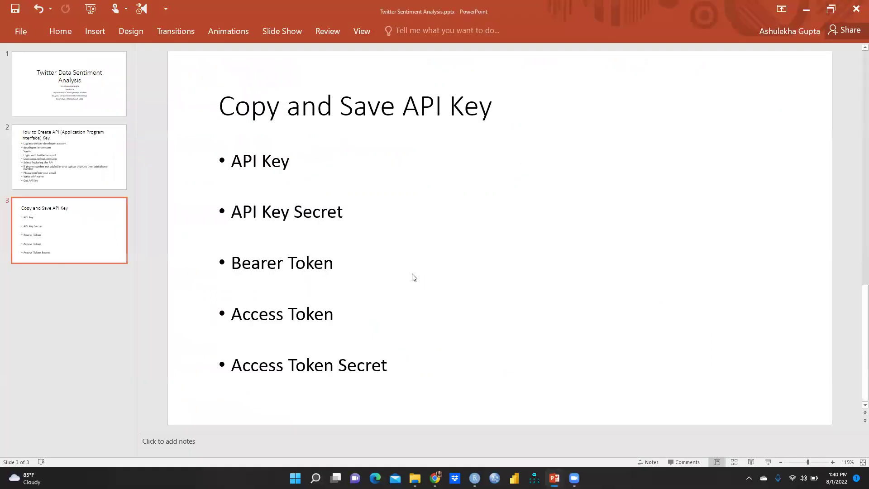
pyautogui.click(78, 180)
pyautogui.click(95, 239)
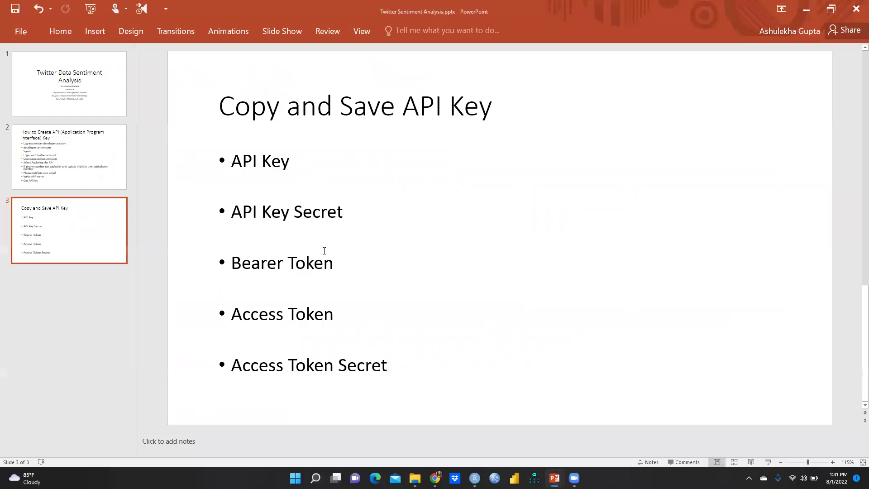
# Switch to the Developer Portal dashboard and check the account options menu.
pyautogui.click(434, 478)
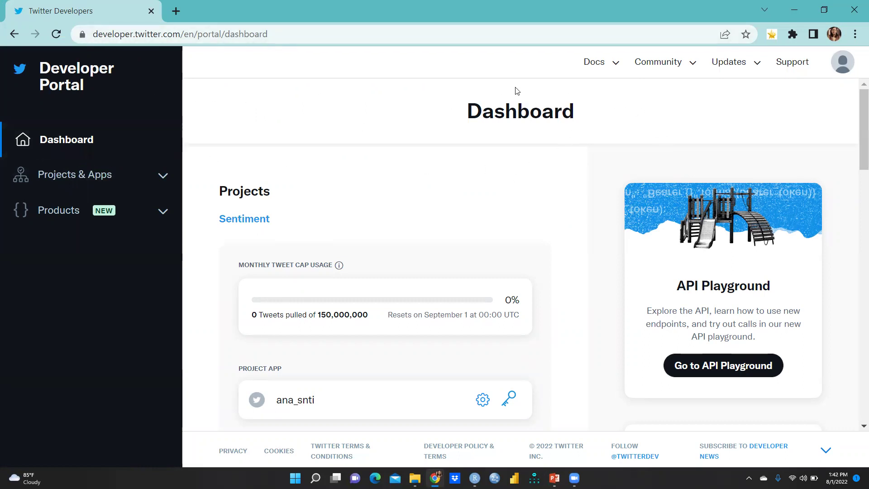
pyautogui.click(842, 63)
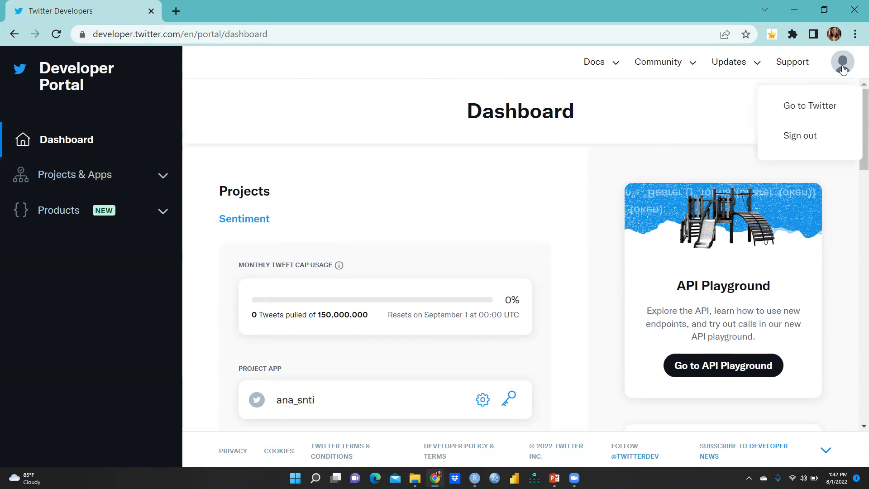
pyautogui.click(666, 138)
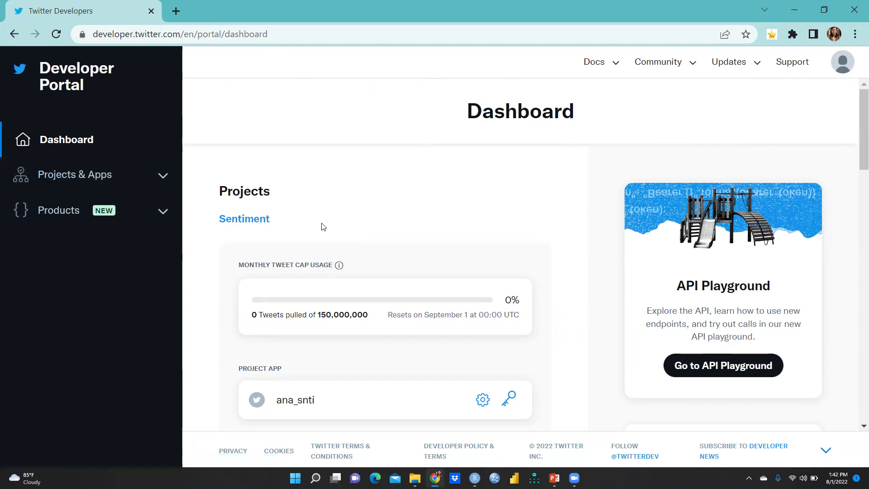
pyautogui.scroll(-2, 401, 209)
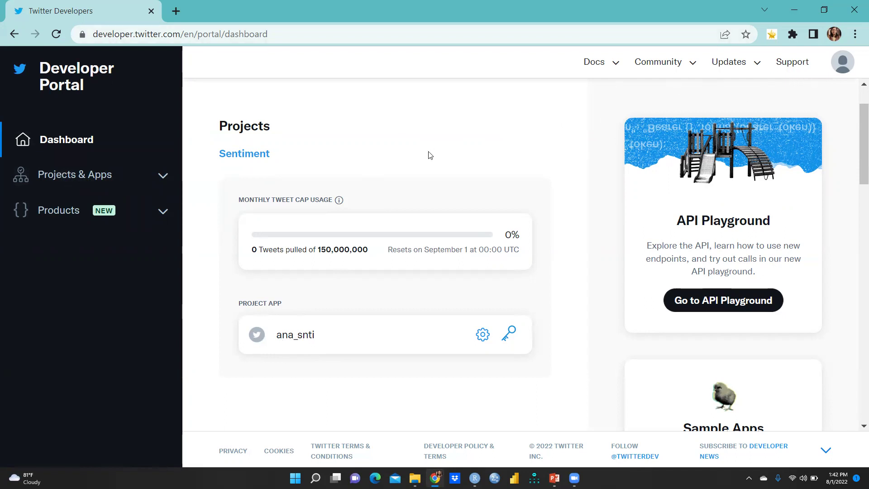
# Under Products, open Twitter API v2 and expand Search Tweets to show its endpoint limits.
pyautogui.click(49, 216)
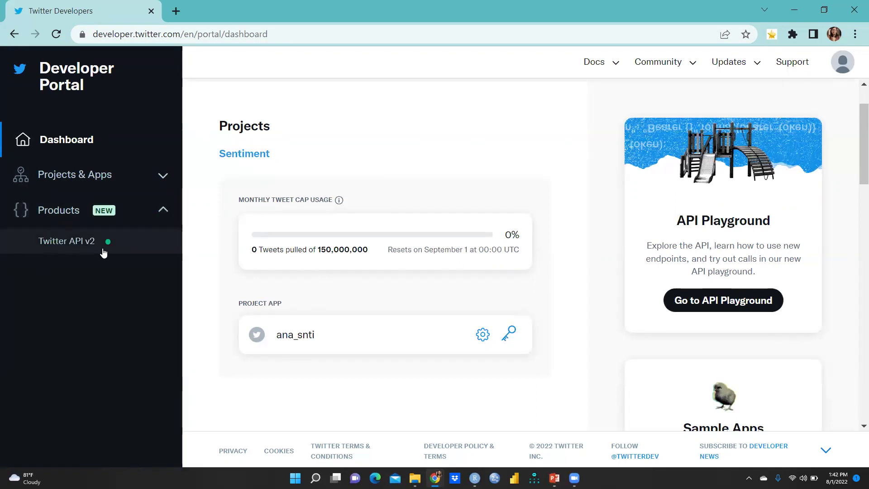
pyautogui.click(70, 243)
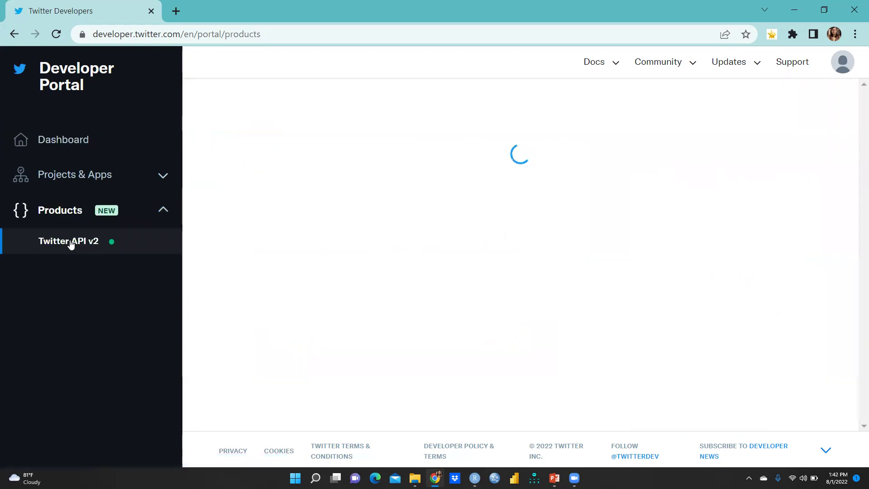
pyautogui.scroll(-2, 404, 216)
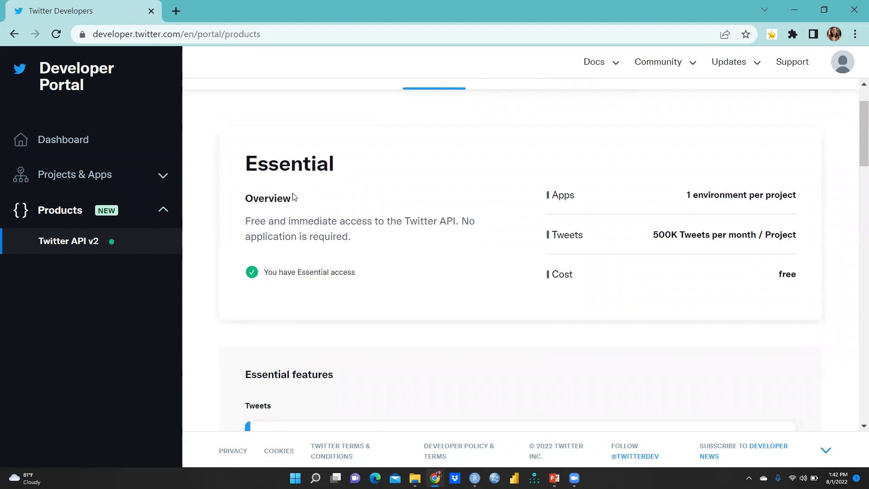
pyautogui.scroll(-3, 393, 274)
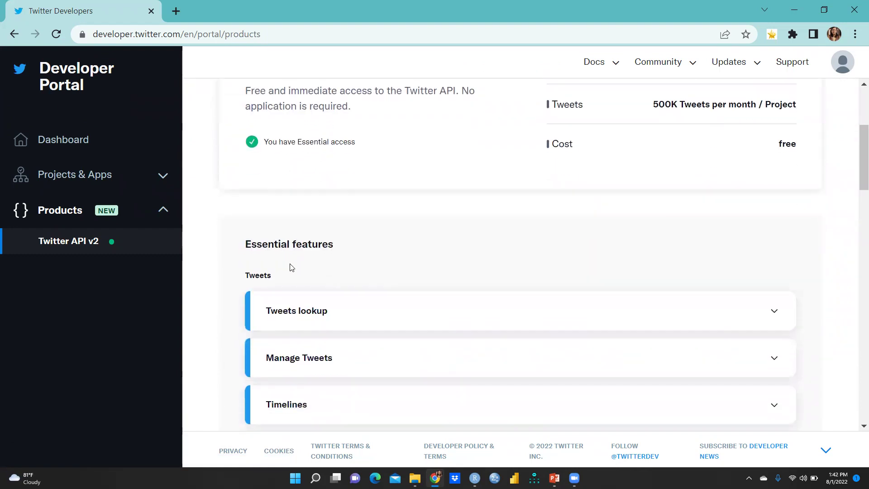
pyautogui.scroll(-3, 388, 252)
pyautogui.scroll(-3, 328, 234)
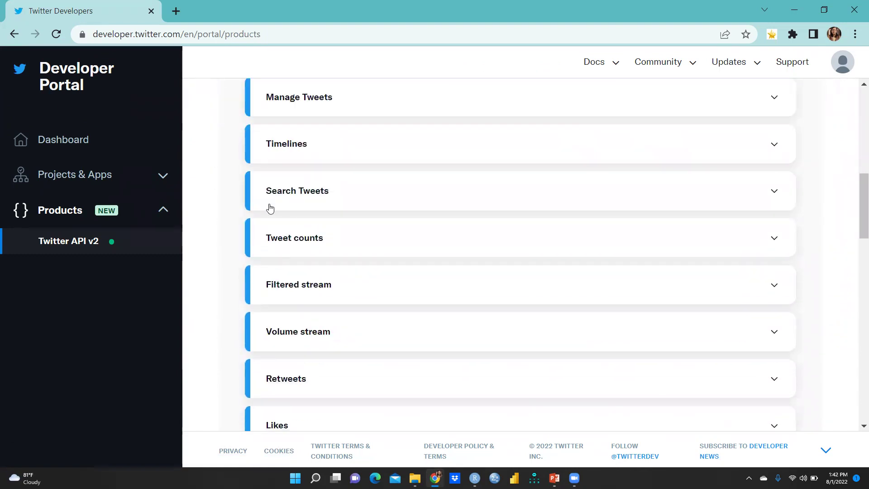
pyautogui.click(274, 194)
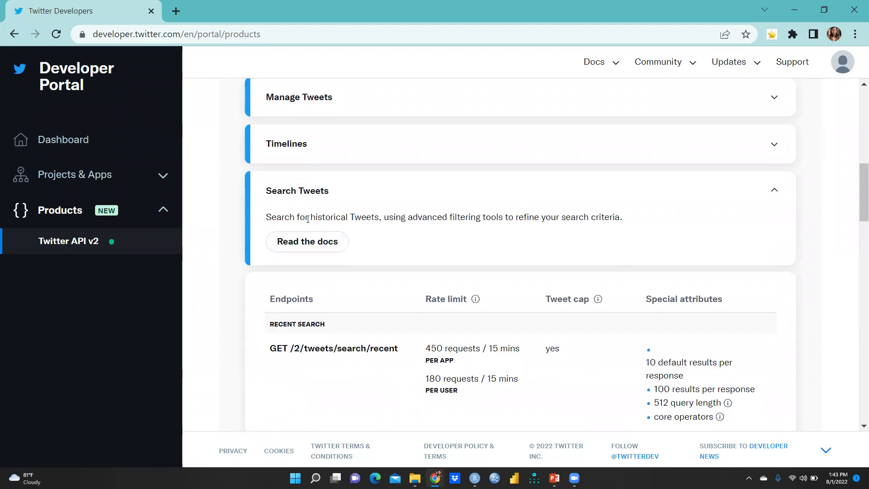
# Open the Search Tweets docs and read through the Recent and full-archive search introduction.
pyautogui.click(290, 246)
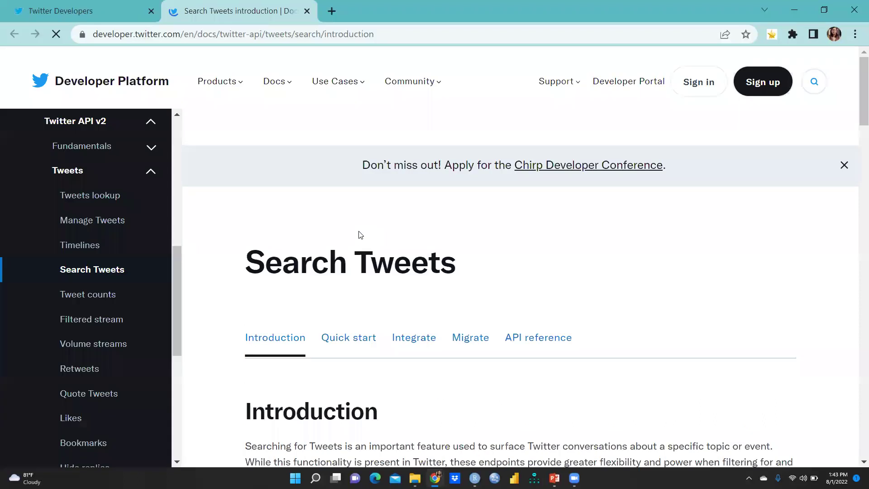
pyautogui.scroll(-6, 463, 211)
pyautogui.scroll(-4, 461, 214)
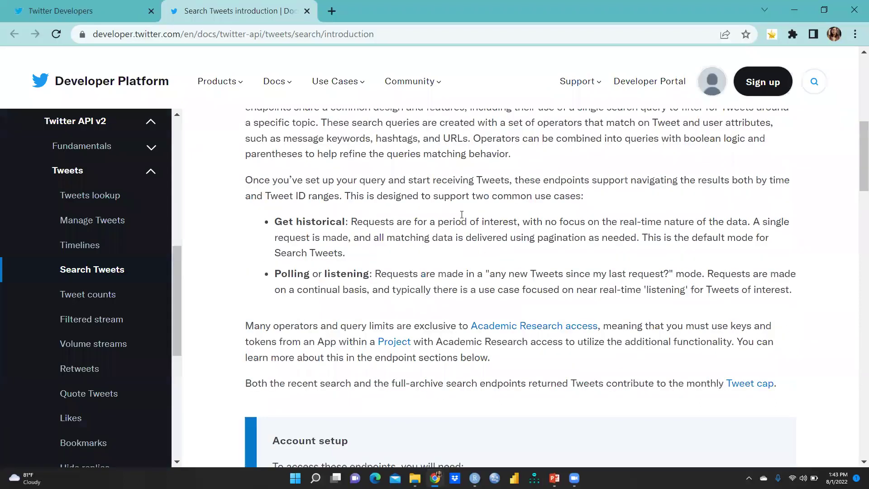
pyautogui.scroll(-6, 461, 216)
pyautogui.scroll(-10, 461, 217)
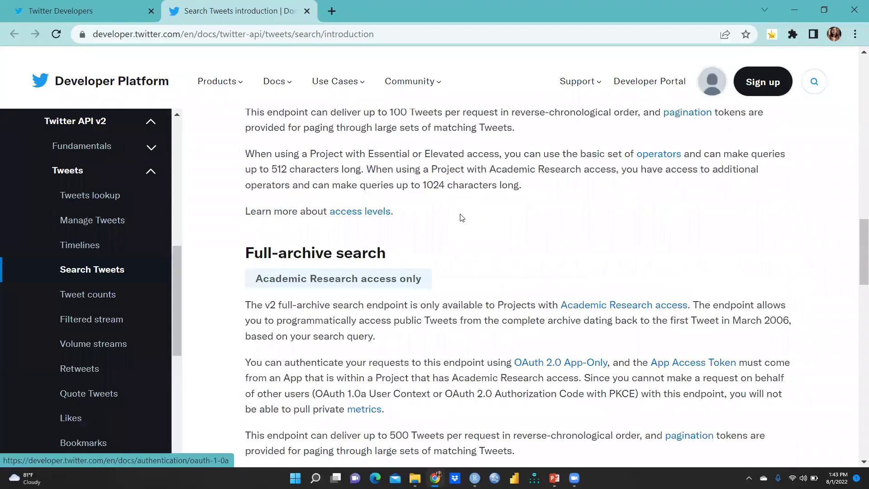
pyautogui.scroll(-13, 461, 218)
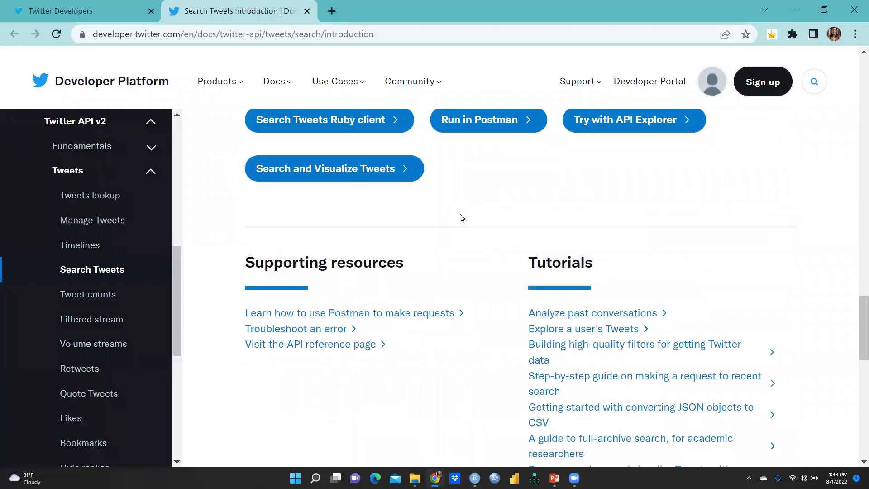
pyautogui.scroll(-3, 461, 218)
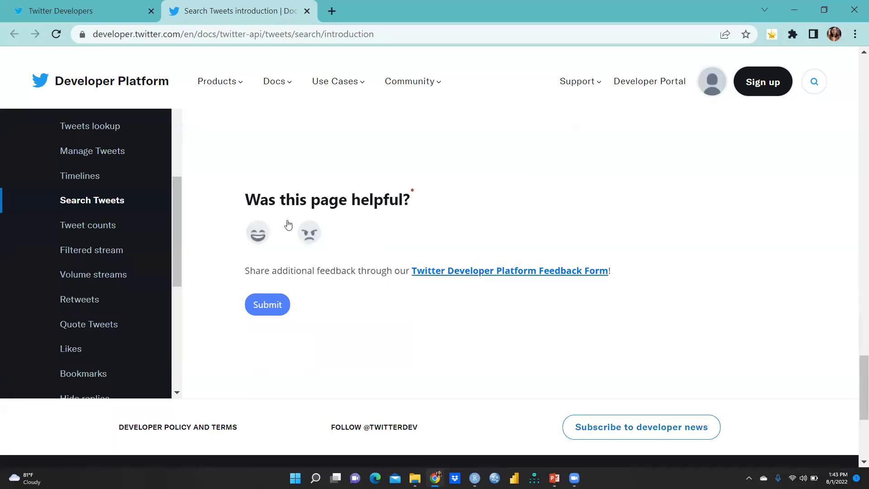
pyautogui.scroll(5, 480, 206)
pyautogui.scroll(8, 481, 209)
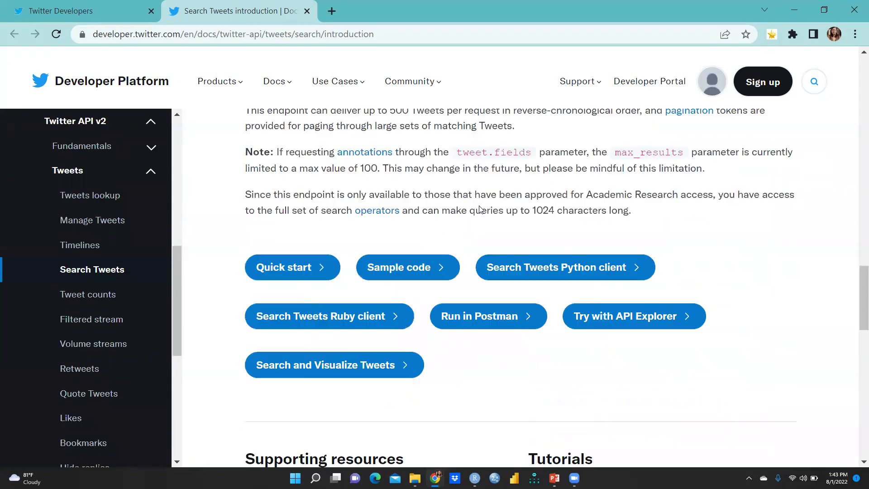
pyautogui.scroll(4, 455, 218)
pyautogui.scroll(1, 382, 236)
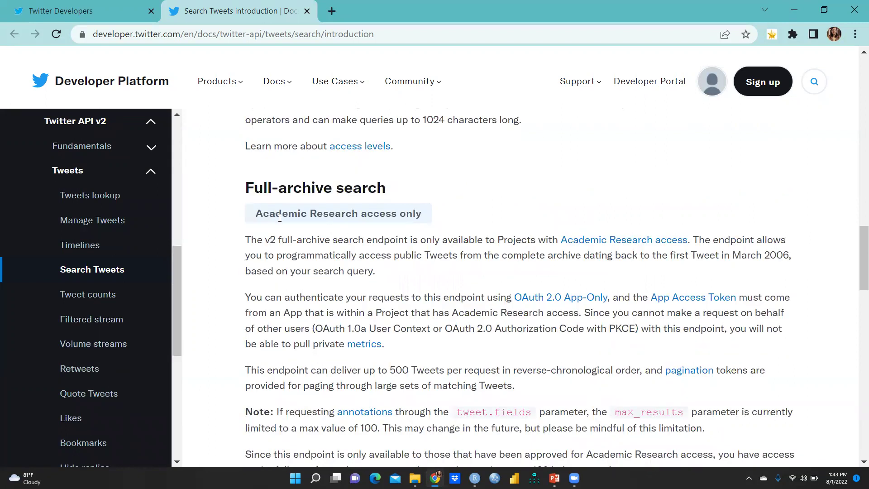
pyautogui.scroll(4, 486, 186)
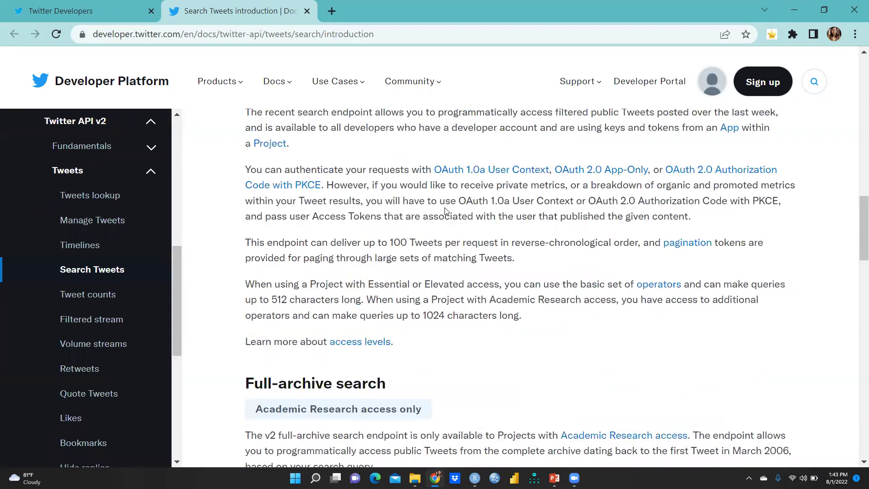
pyautogui.scroll(3, 445, 211)
pyautogui.scroll(4, 444, 211)
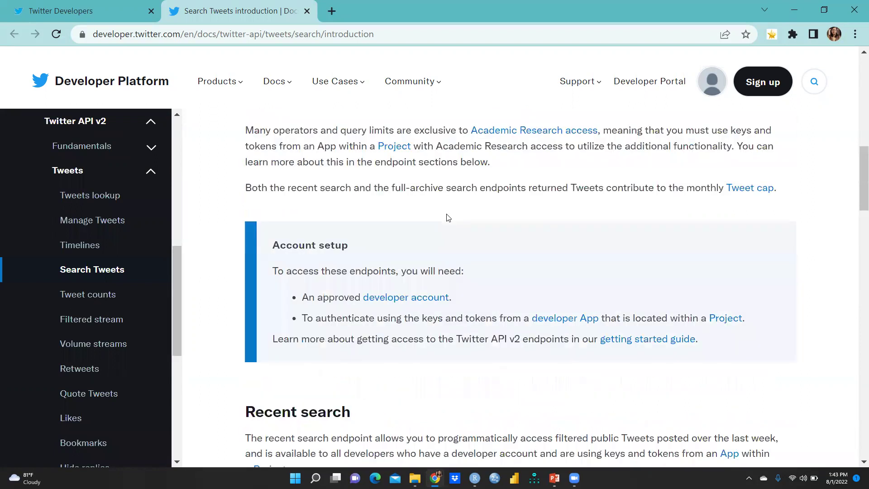
pyautogui.scroll(5, 464, 252)
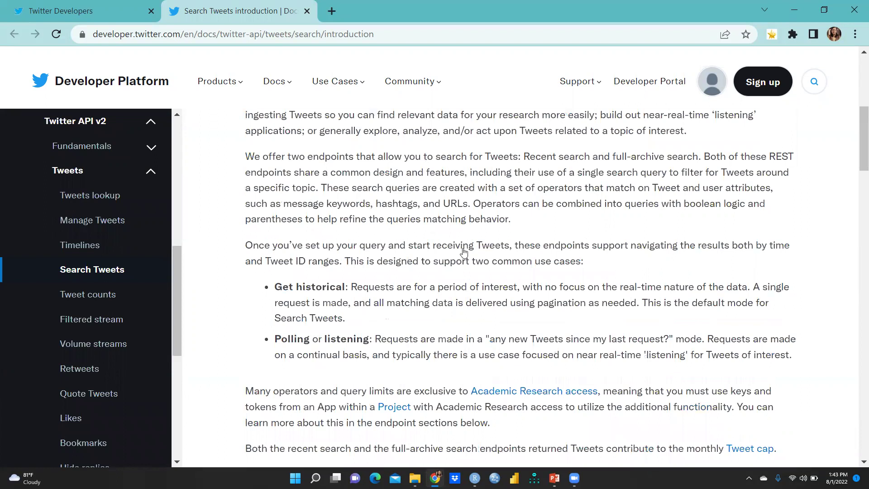
pyautogui.scroll(5, 463, 248)
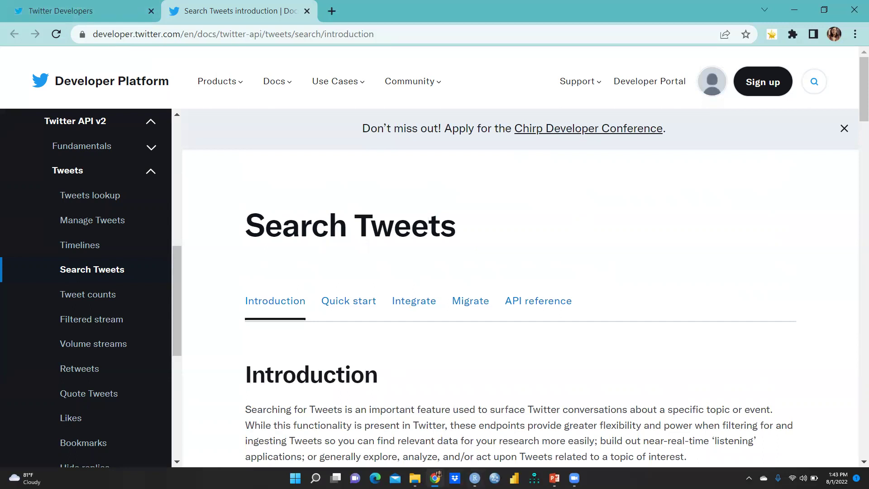
# Return to RStudio's rtweet package-loading script with the word cloud plot beside it.
pyautogui.click(474, 478)
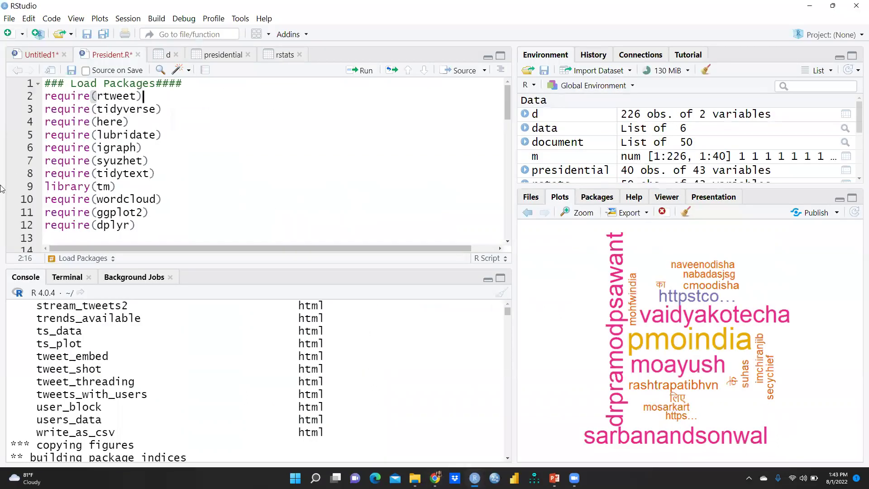